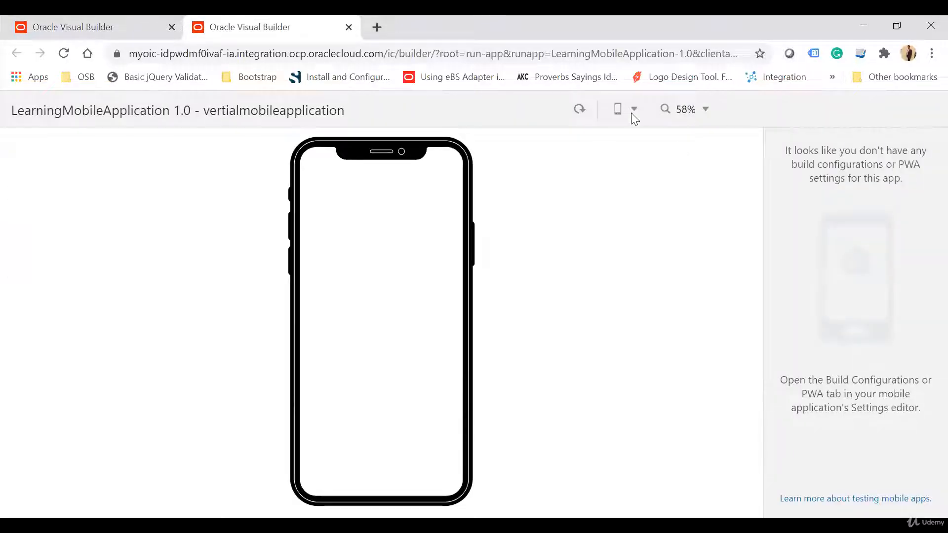
# - Turn off Lock Portrait Mode in the general settings of vertialmobileapplication
pyautogui.click(634, 109)
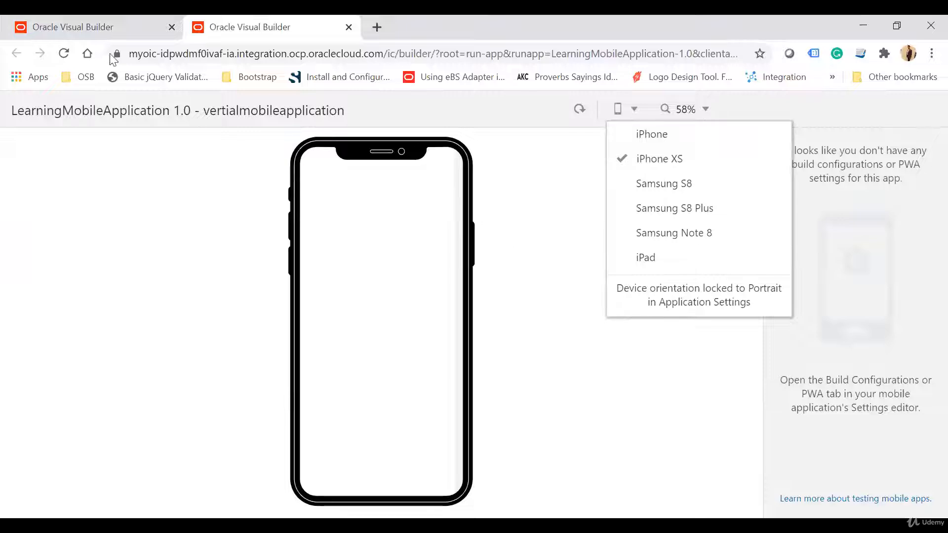
pyautogui.click(100, 20)
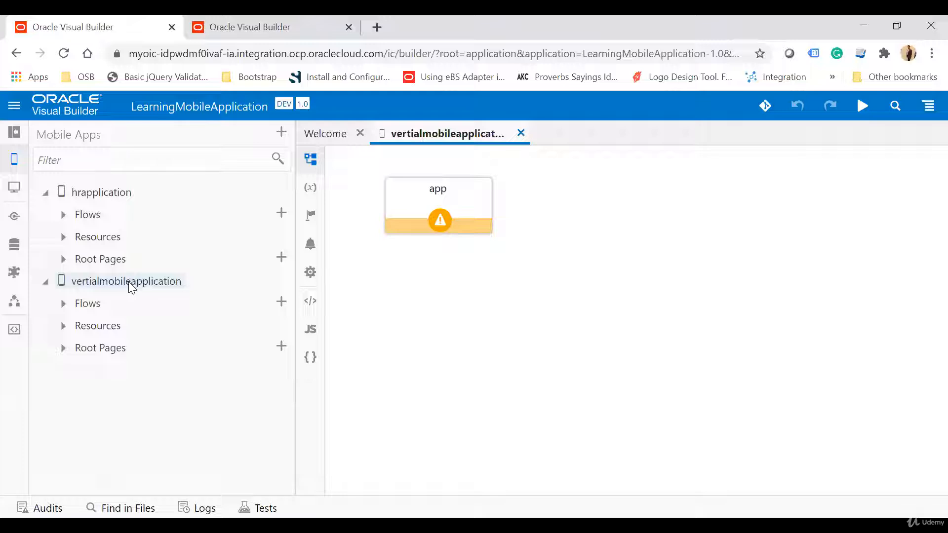
pyautogui.click(311, 272)
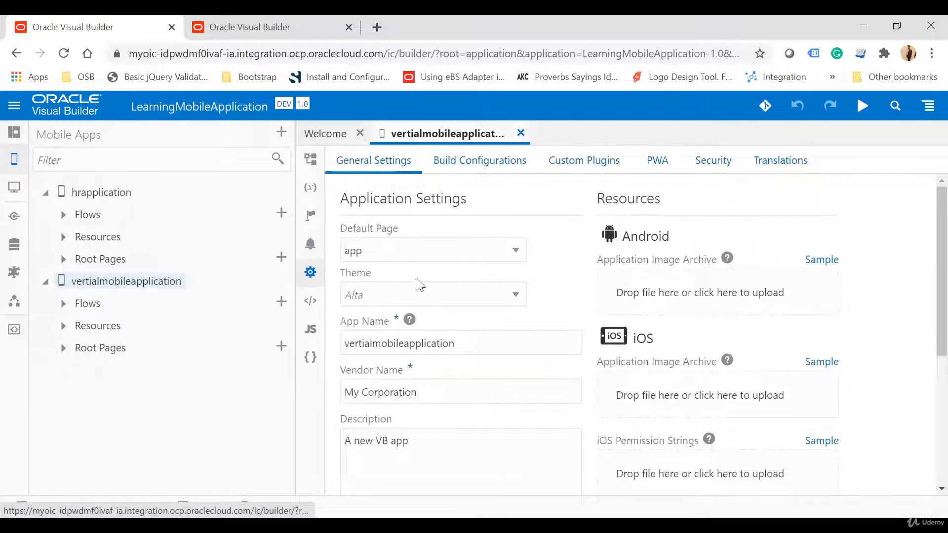
pyautogui.scroll(-5, 418, 280)
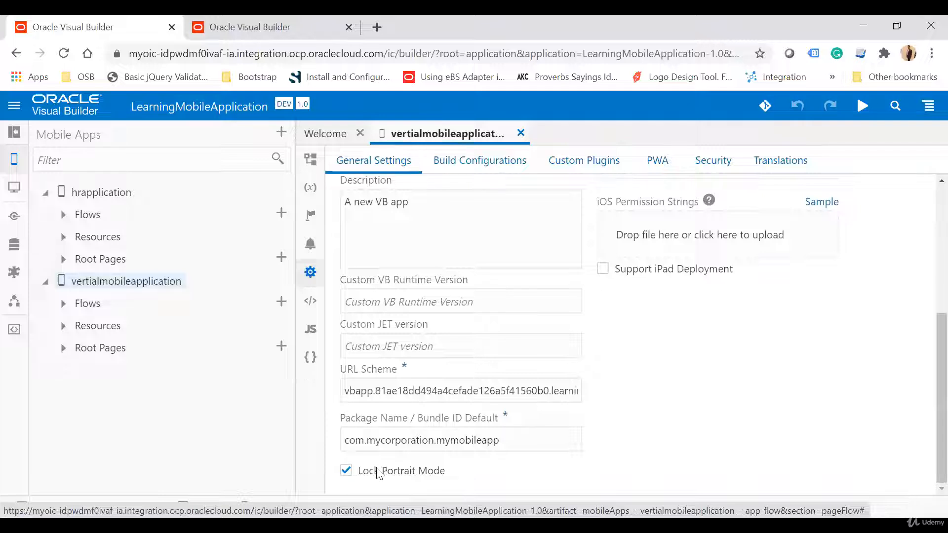
pyautogui.click(345, 472)
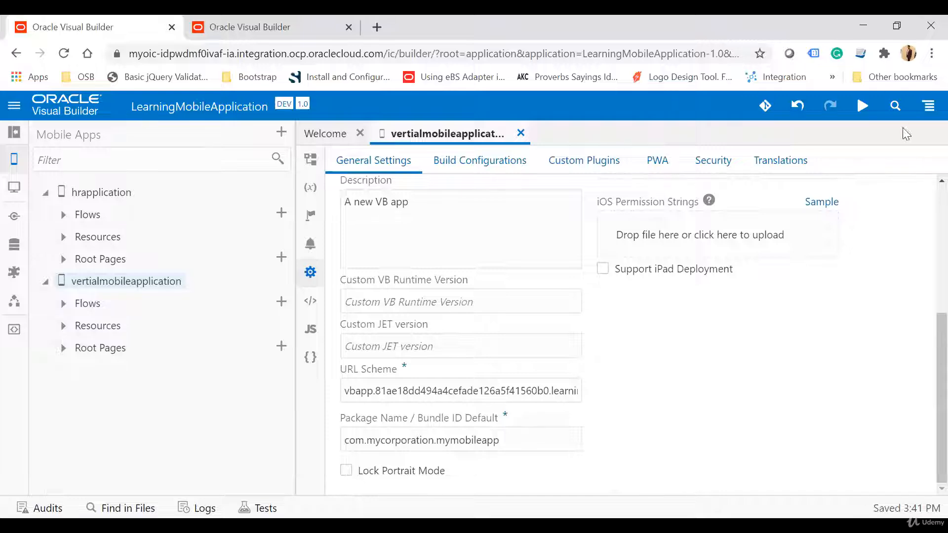
# - Run the mobile app and switch the iPhone XS preview to landscape orientation
pyautogui.click(863, 111)
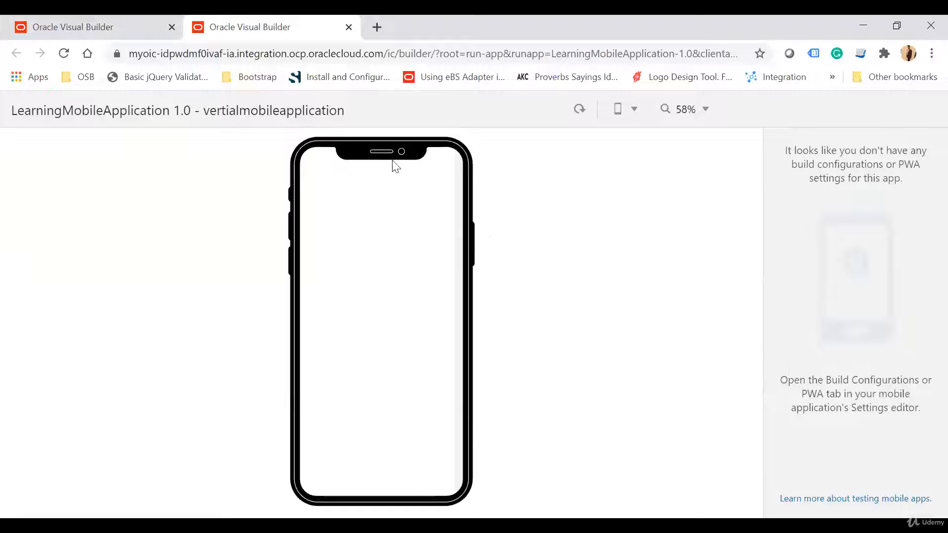
pyautogui.click(634, 109)
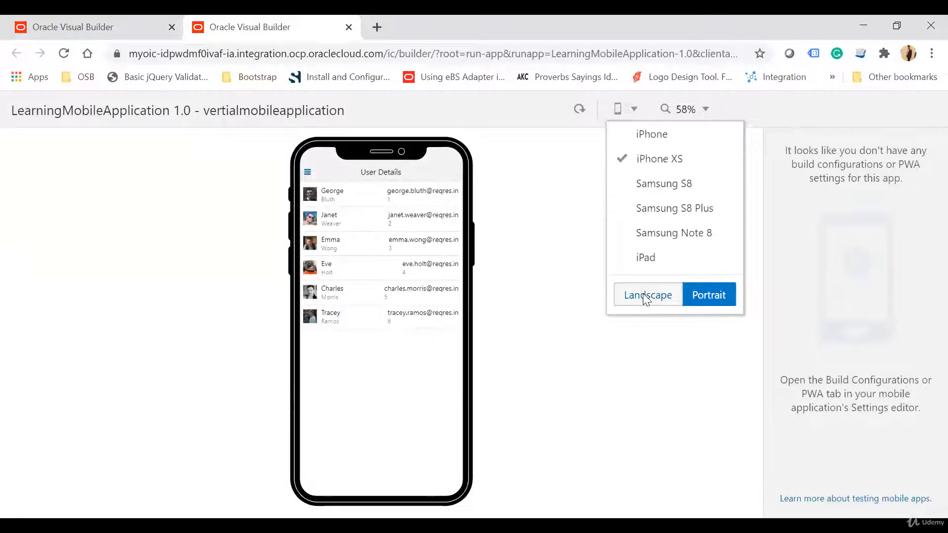
pyautogui.click(643, 295)
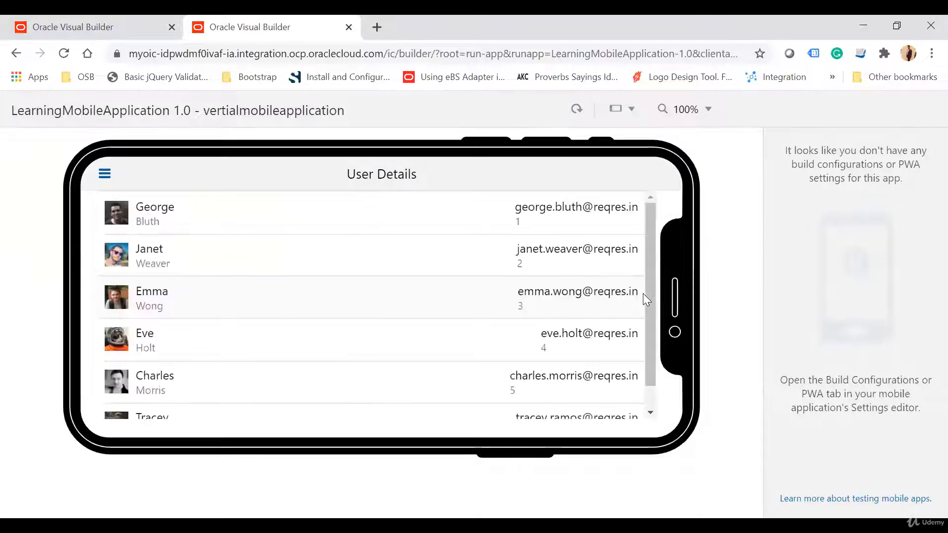
# - Check the Report page in the landscape preview, return to the User page and view the first user's record
pyautogui.click(103, 174)
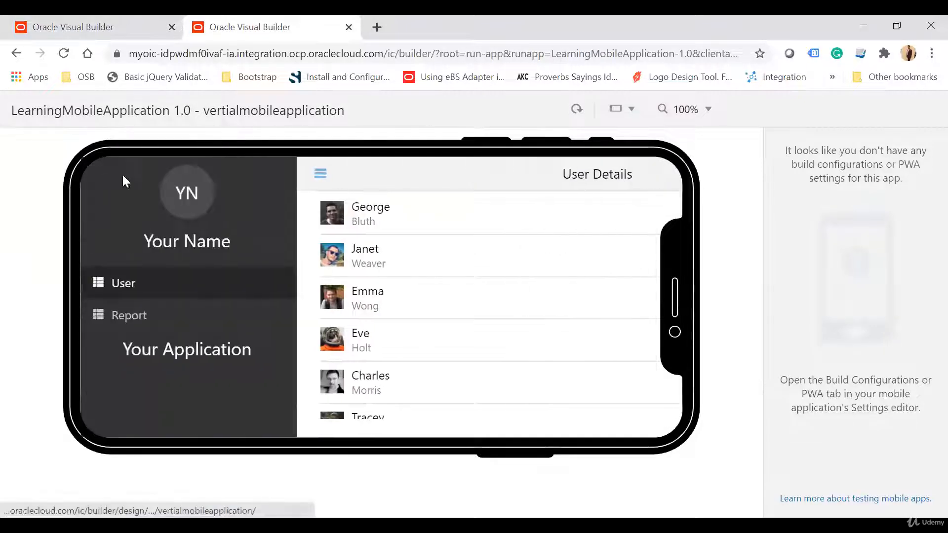
pyautogui.click(149, 316)
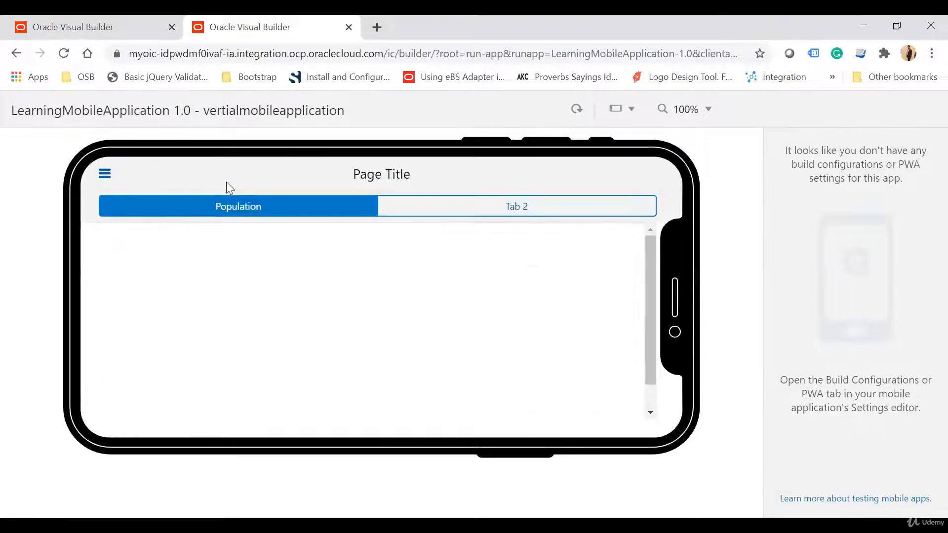
pyautogui.click(104, 175)
pyautogui.click(161, 282)
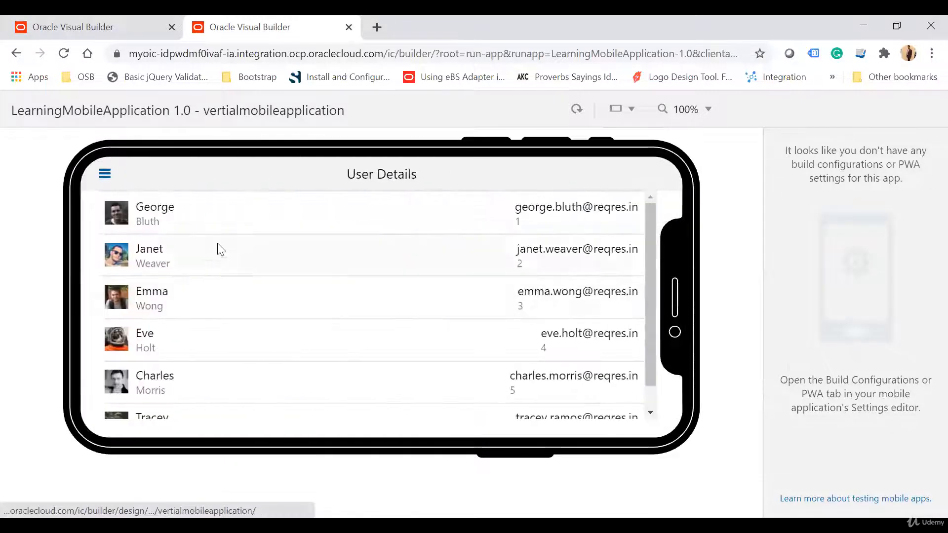
pyautogui.click(243, 215)
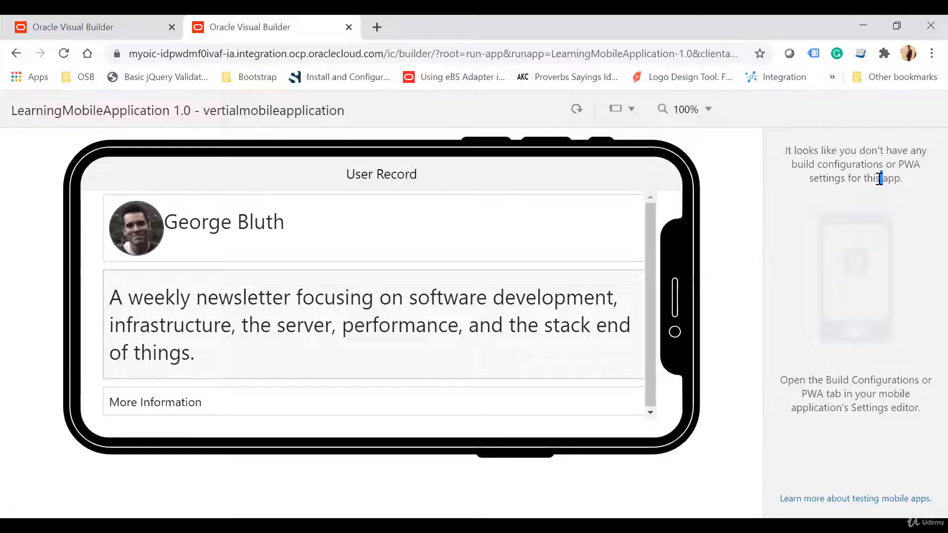
# - Enable Progressive Web App (PWA) support in the settings of vertialmobileapplication
pyautogui.click(114, 23)
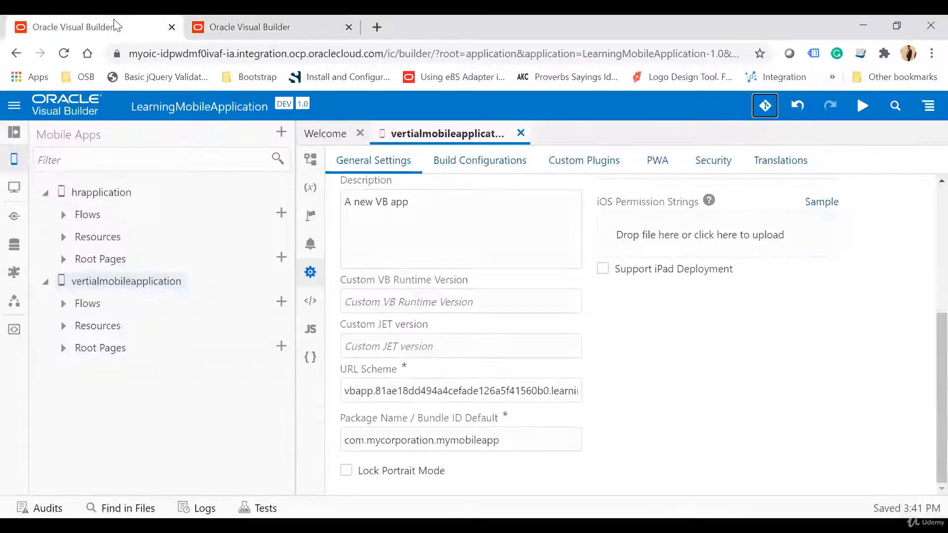
pyautogui.click(136, 281)
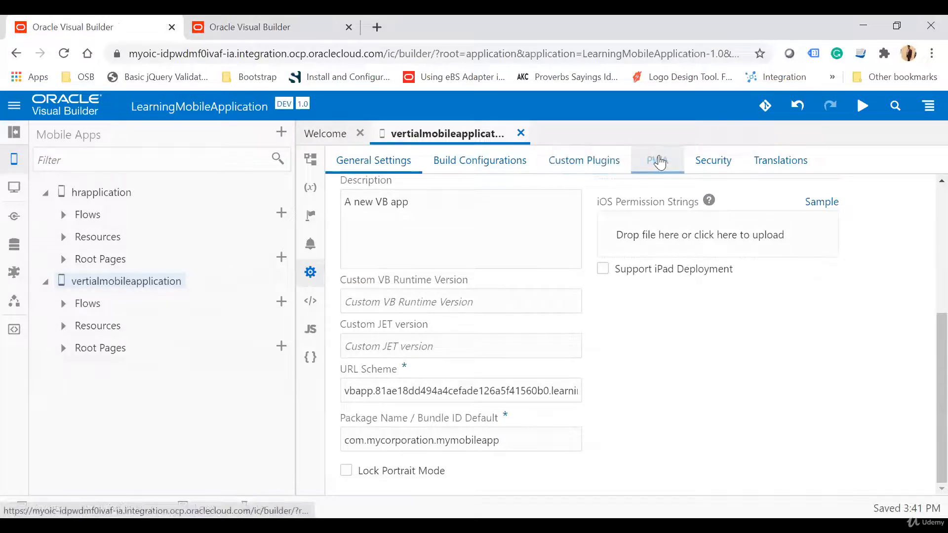
pyautogui.click(658, 161)
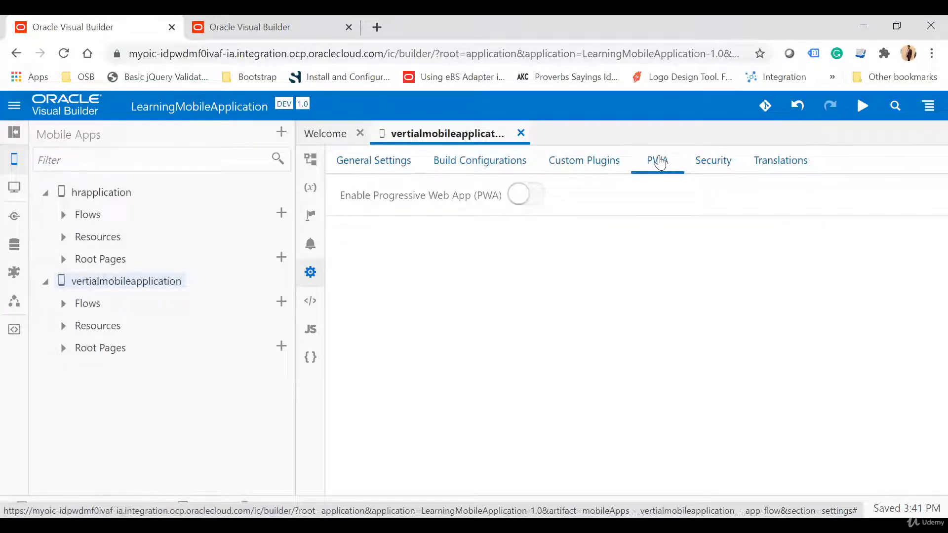
pyautogui.click(531, 196)
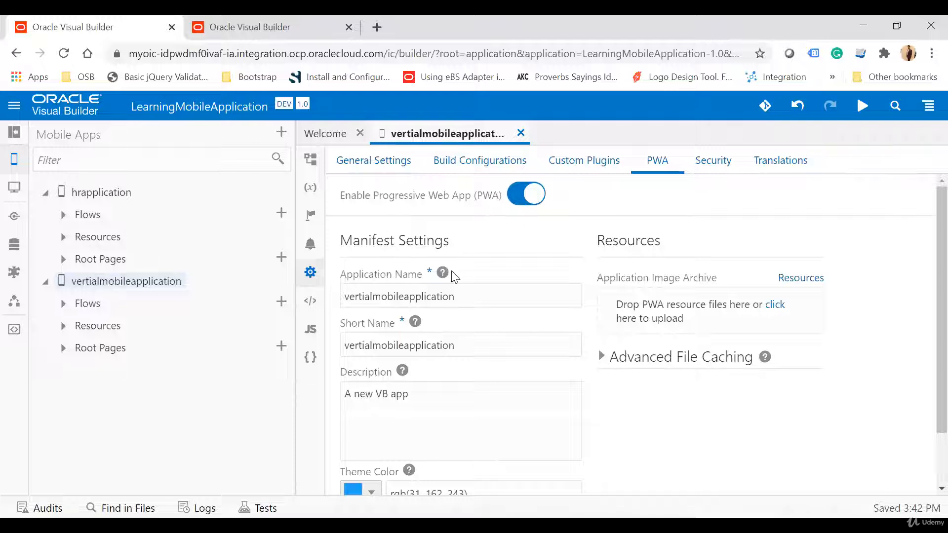
# - Set the PWA manifest's application name to "My Vertical Application"
pyautogui.moveTo(482, 301); pyautogui.dragTo(345, 303)
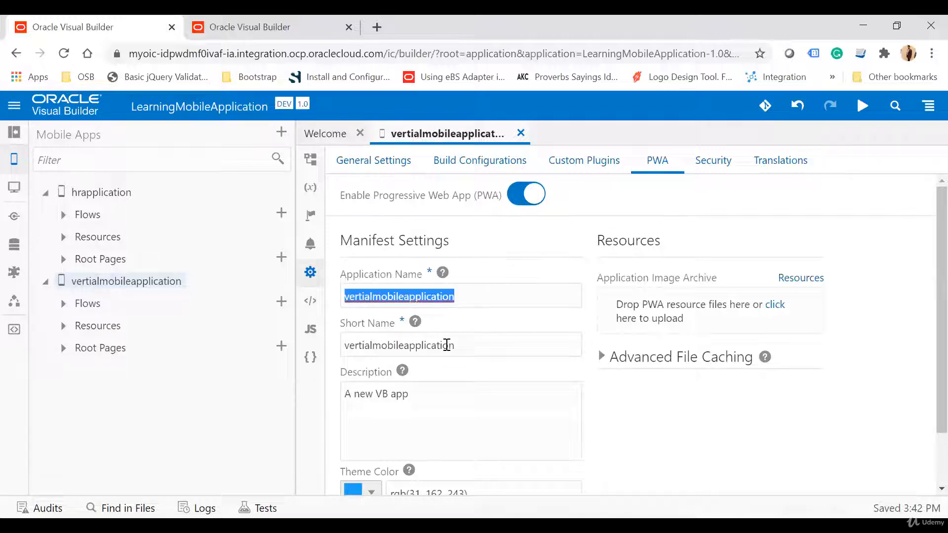
pyautogui.doubleClick(446, 345)
pyautogui.click(470, 295)
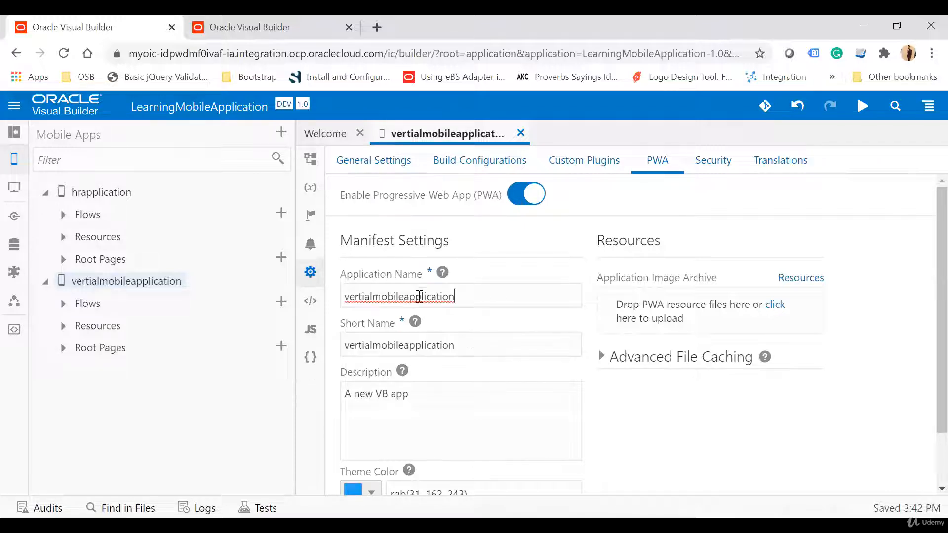
pyautogui.doubleClick(419, 297)
pyautogui.write('My Vertic')
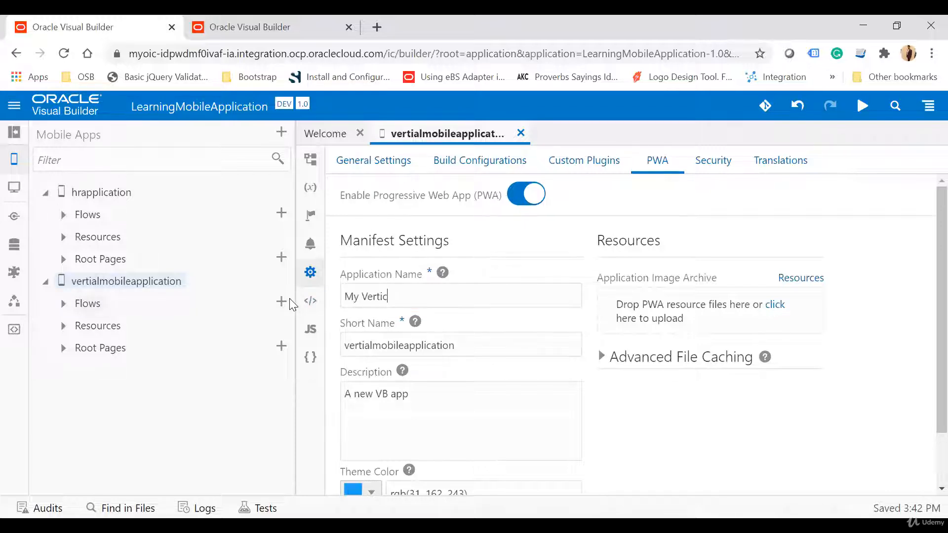
pyautogui.write('al Application')
pyautogui.hotkey('shift', 'Left')
pyautogui.hotkey('shift', 'Home')
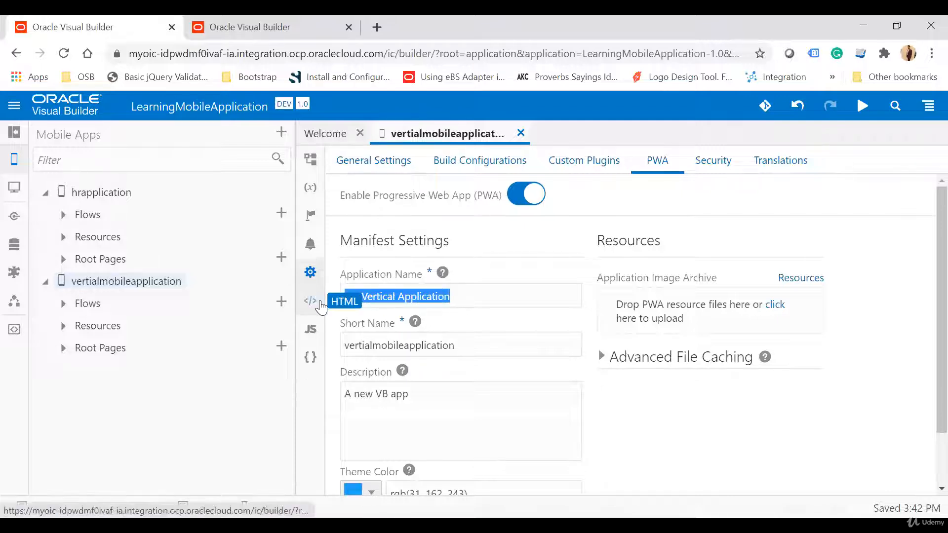
pyautogui.click(462, 297)
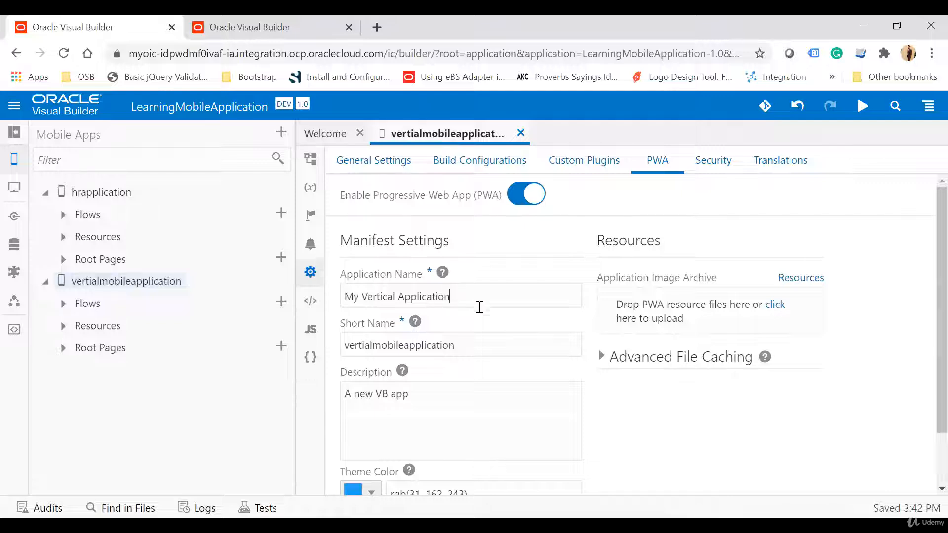
# - Copy the application name "My Vertical Application" into the PWA short name and review the description and colour settings
pyautogui.moveTo(466, 299); pyautogui.dragTo(311, 272)
pyautogui.hotkey('ctrl', 'c')
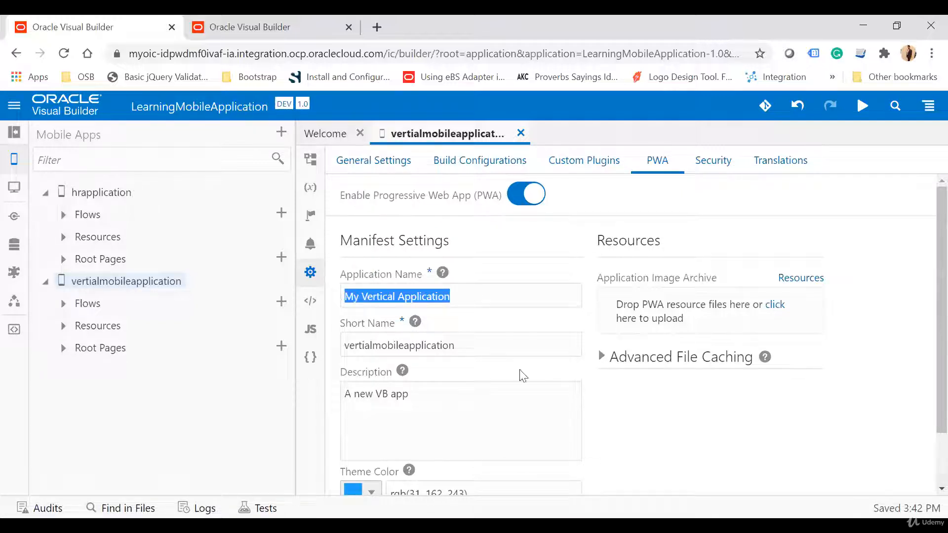
pyautogui.moveTo(474, 346); pyautogui.dragTo(307, 328)
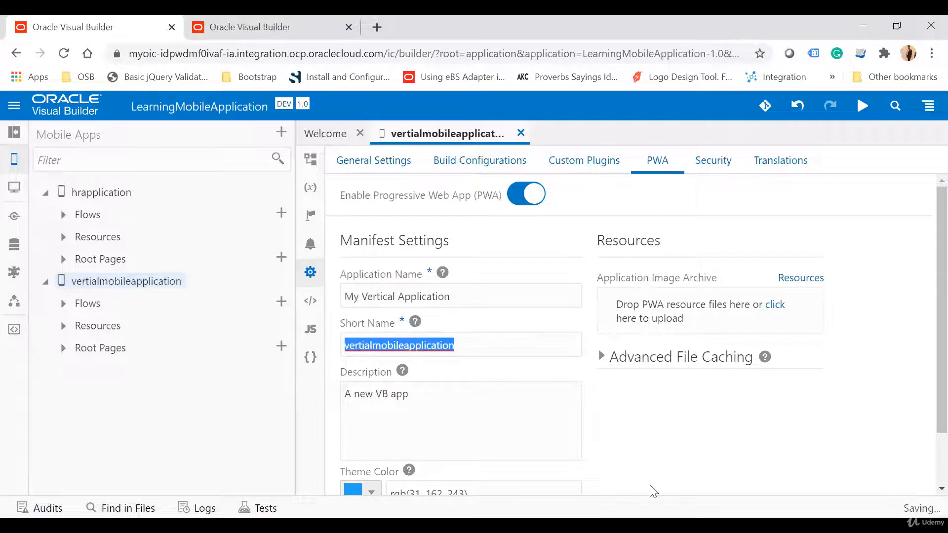
pyautogui.hotkey('ctrl', 'v')
pyautogui.click(468, 400)
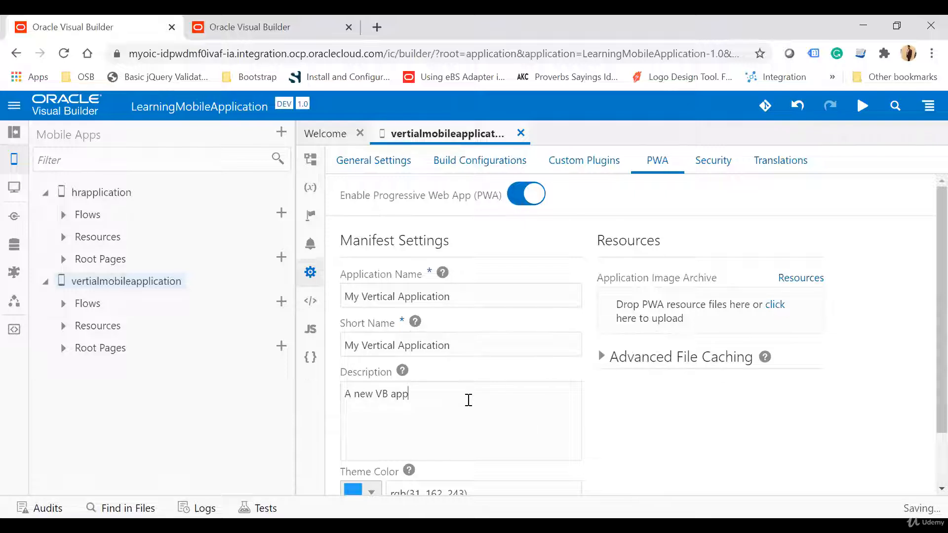
pyautogui.scroll(-1, 468, 400)
pyautogui.moveTo(423, 343); pyautogui.dragTo(341, 346)
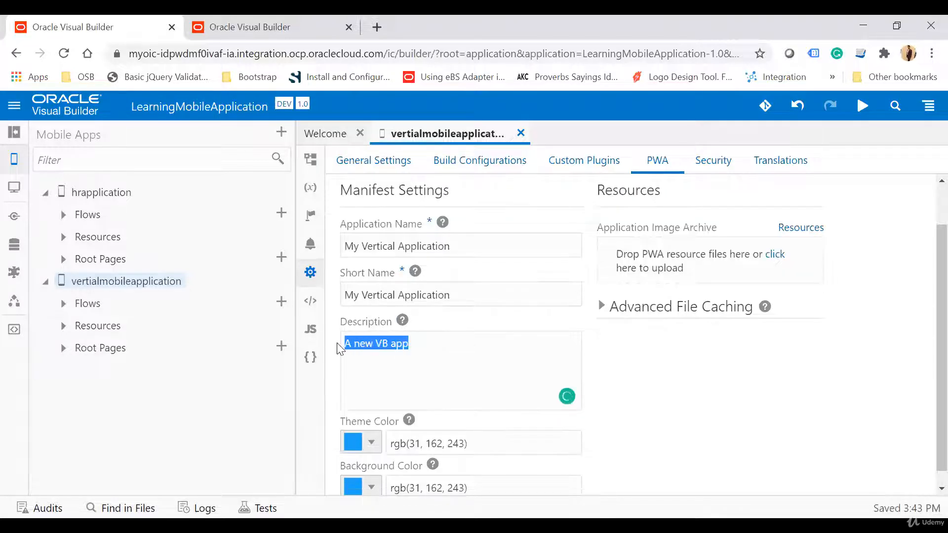
pyautogui.click(406, 356)
pyautogui.scroll(-1, 405, 354)
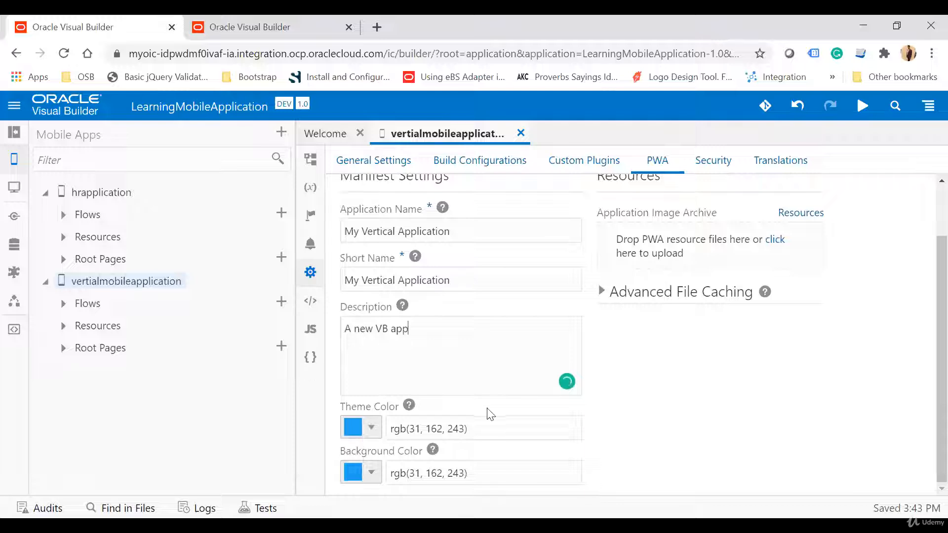
pyautogui.scroll(2, 491, 414)
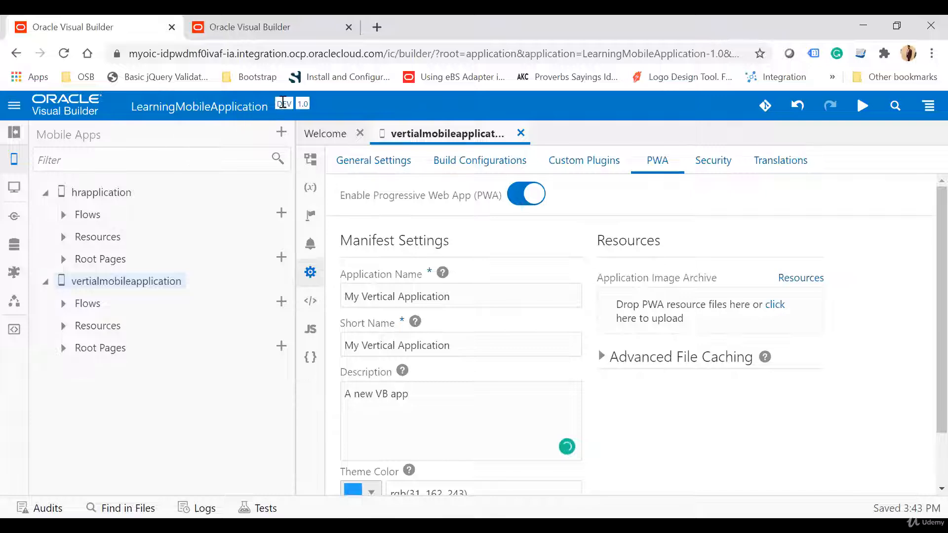
# - Run the app again and build it, staging the application populated with Development data
pyautogui.click(859, 107)
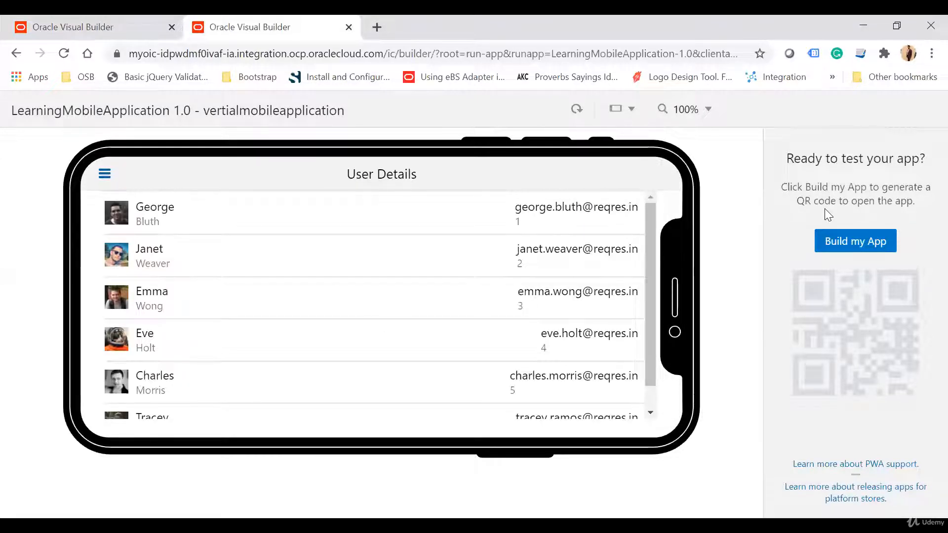
pyautogui.click(850, 244)
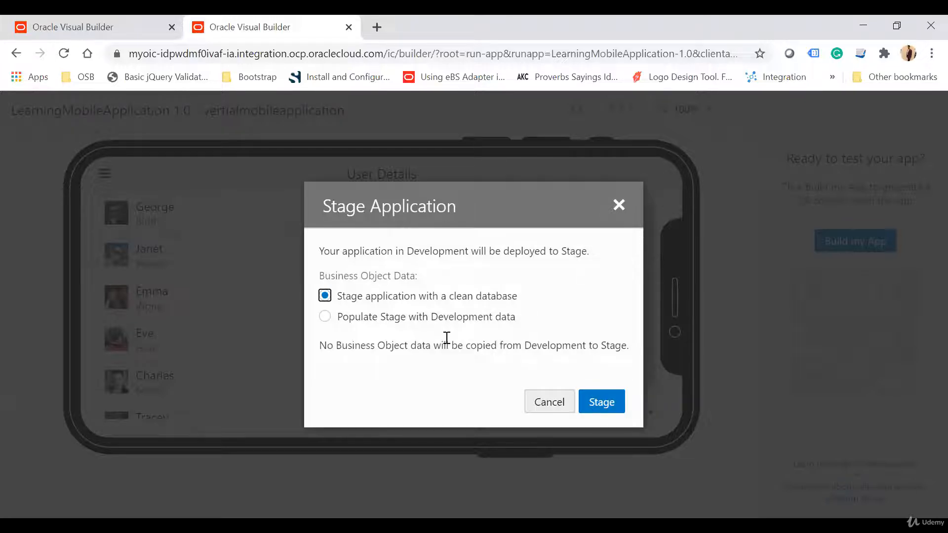
pyautogui.click(326, 317)
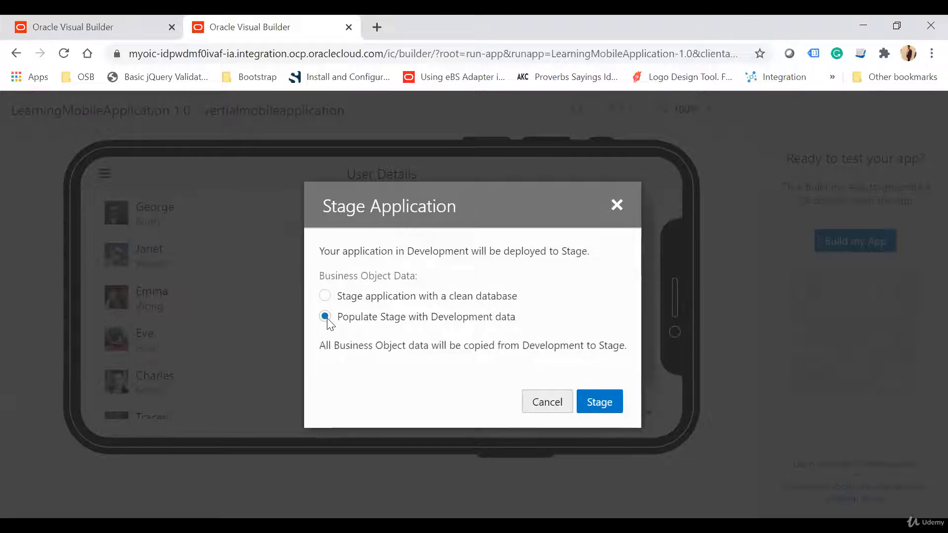
pyautogui.click(608, 400)
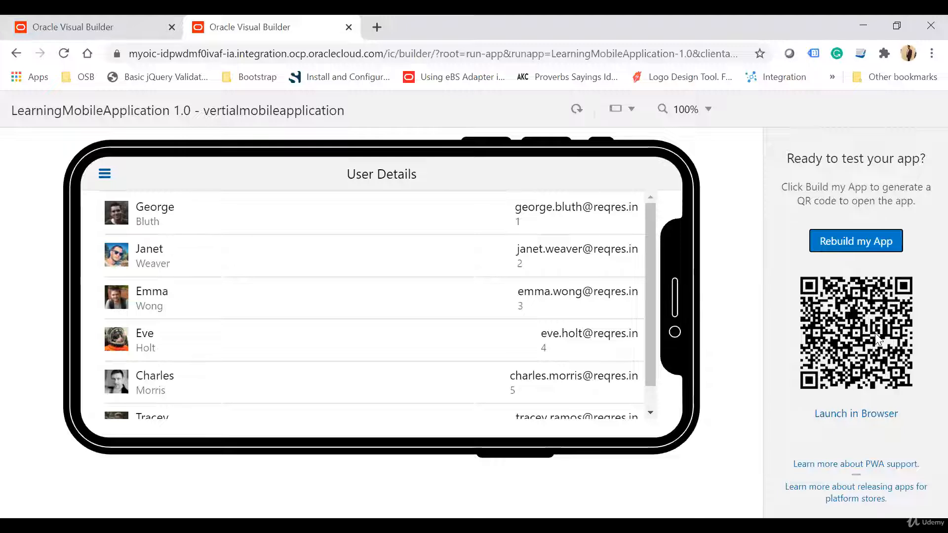
# - Launch the built app in the browser and install it as a desktop app, then return to the preview
pyautogui.click(855, 414)
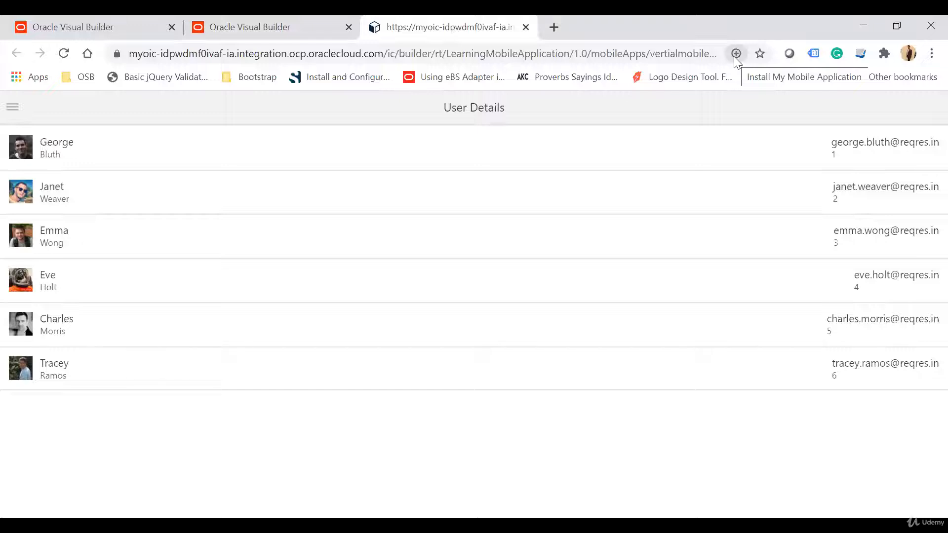
pyautogui.click(735, 53)
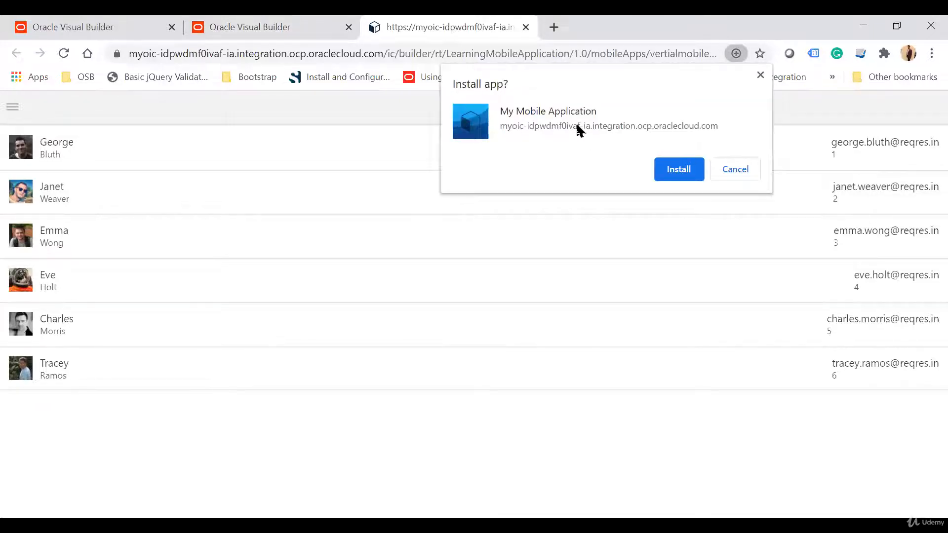
pyautogui.click(674, 174)
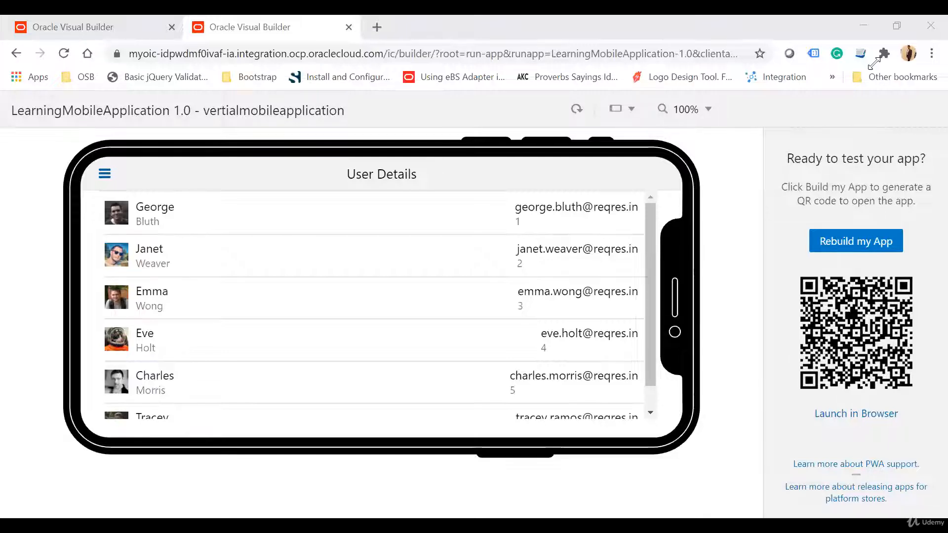
pyautogui.click(852, 76)
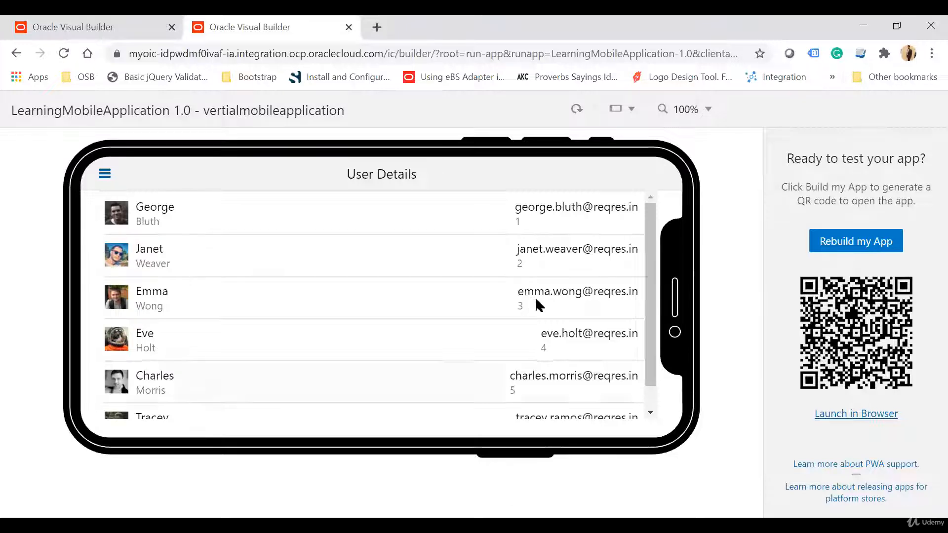
pyautogui.click(198, 476)
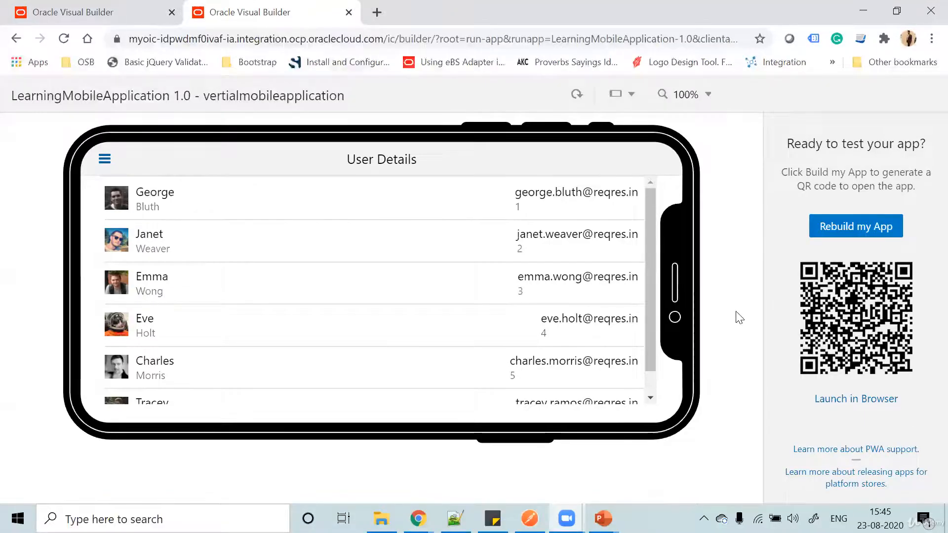
pyautogui.click(213, 519)
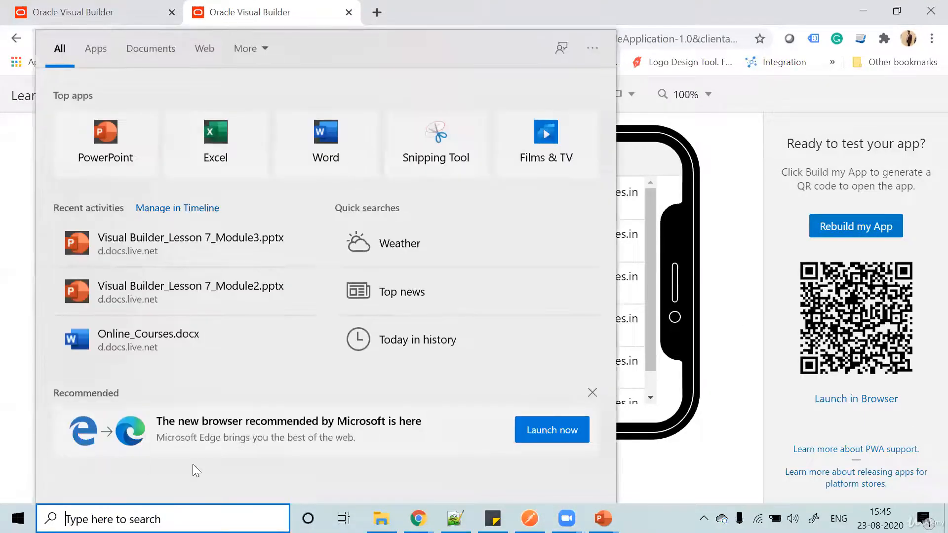
pyautogui.write('my')
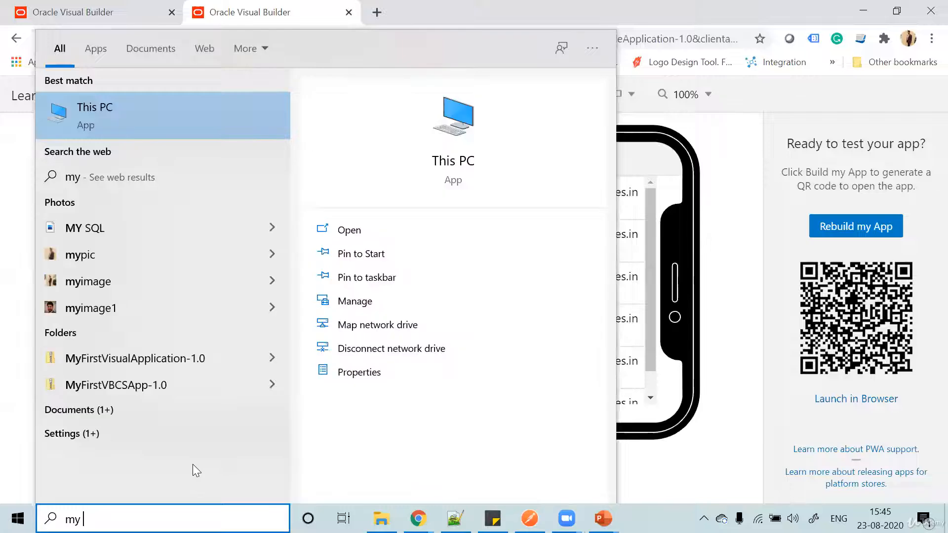
pyautogui.write(' bu')
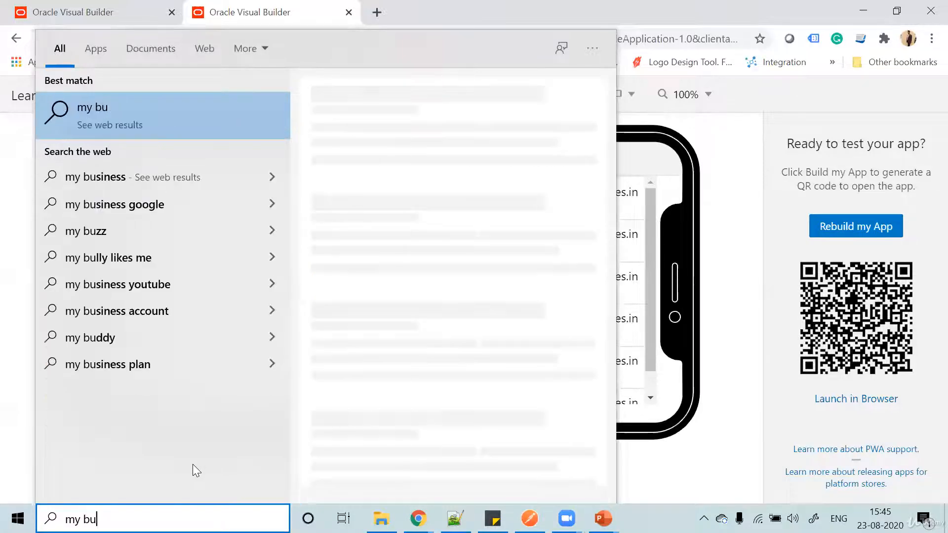
pyautogui.press('BackSpace')
pyautogui.press('BackSpace')
pyautogui.press('BackSpace')
pyautogui.press('BackSpace')
pyautogui.press('BackSpace')
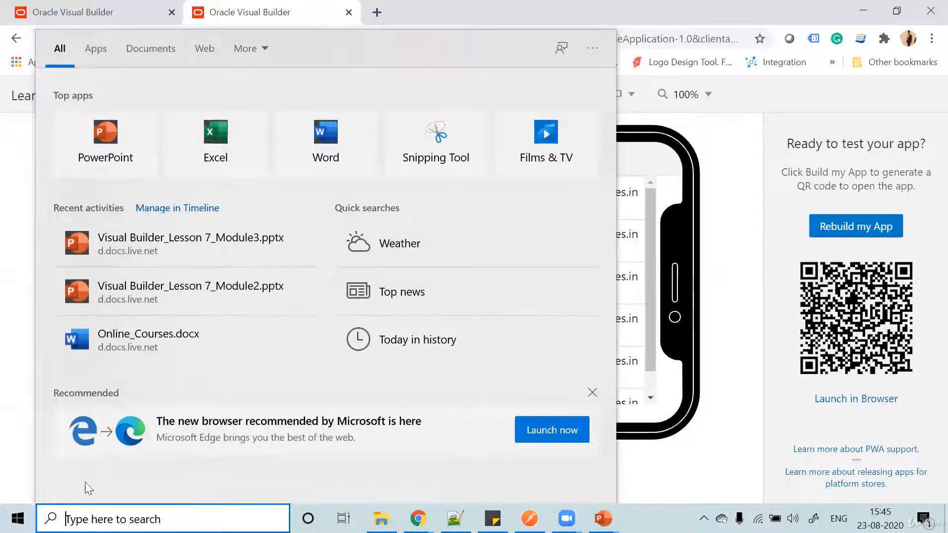
pyautogui.press('Escape')
# - Launch the installed My Mobile Application from Windows, view its User Details page, and close the app window
pyautogui.click(18, 518)
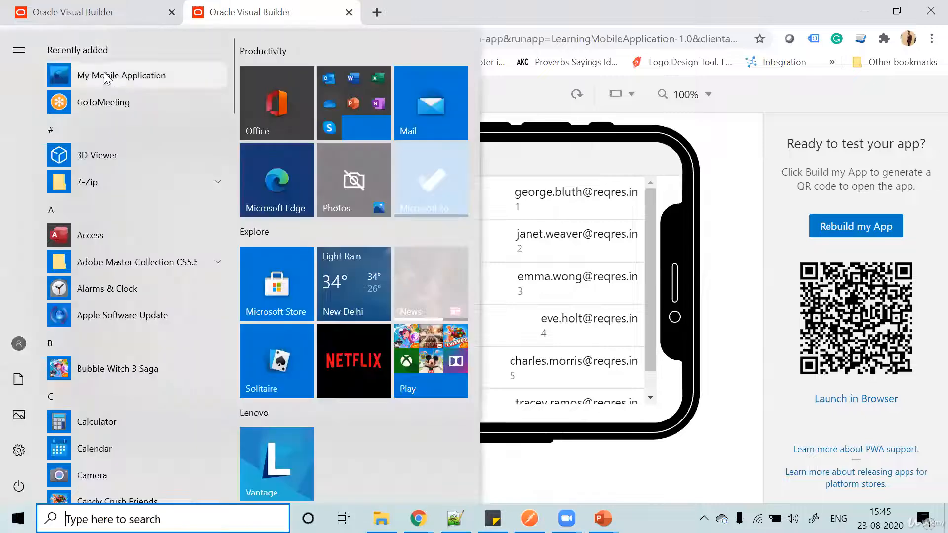
pyautogui.click(101, 74)
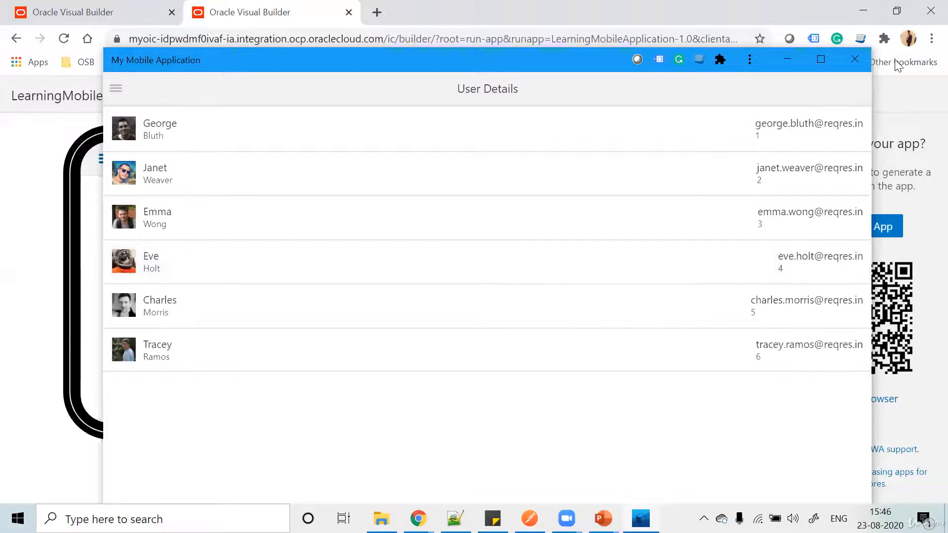
pyautogui.click(856, 62)
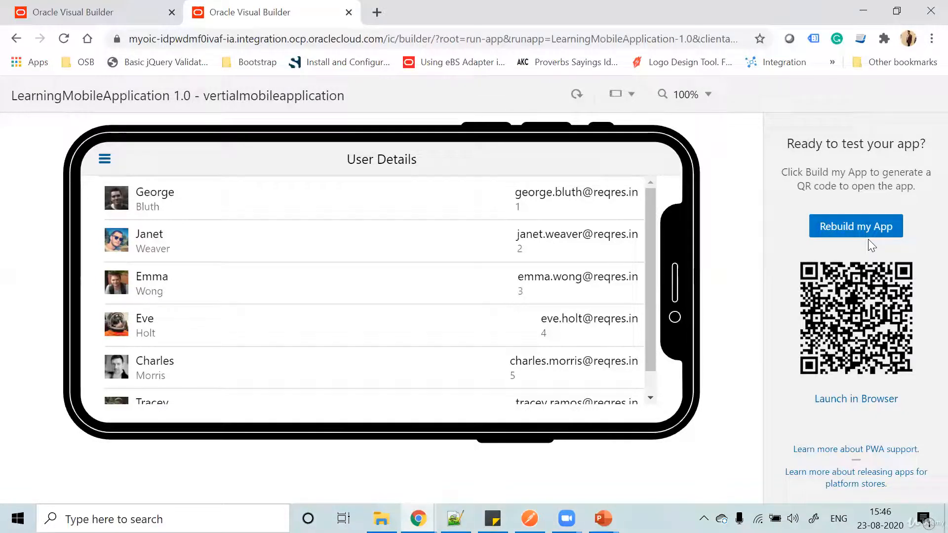
# - Return to the LearningMobileApplication designer and go to the overview of all visual applications
pyautogui.click(116, 8)
pyautogui.click(14, 92)
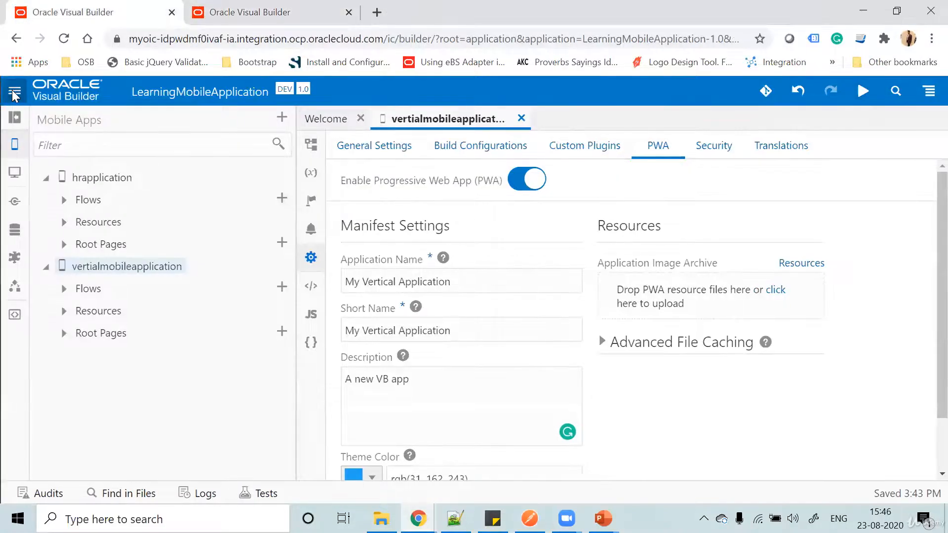
pyautogui.click(86, 125)
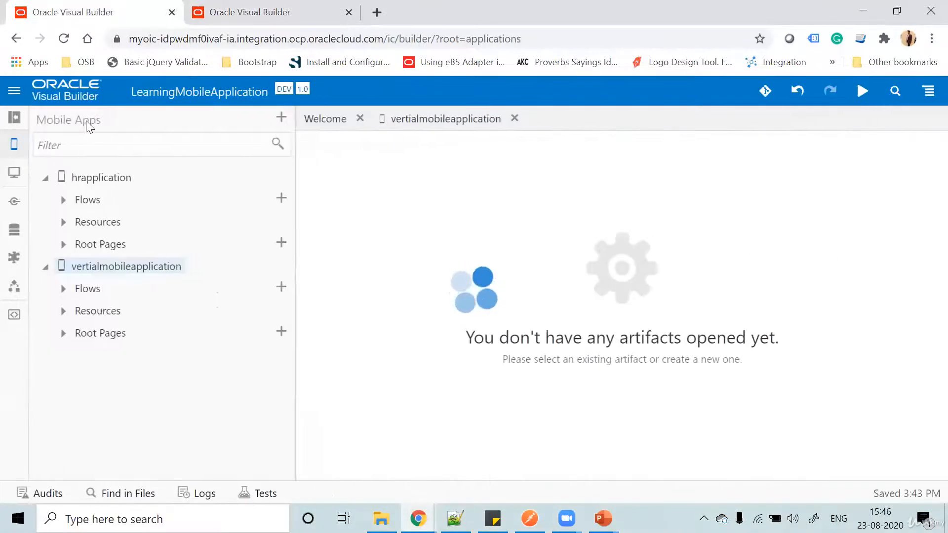